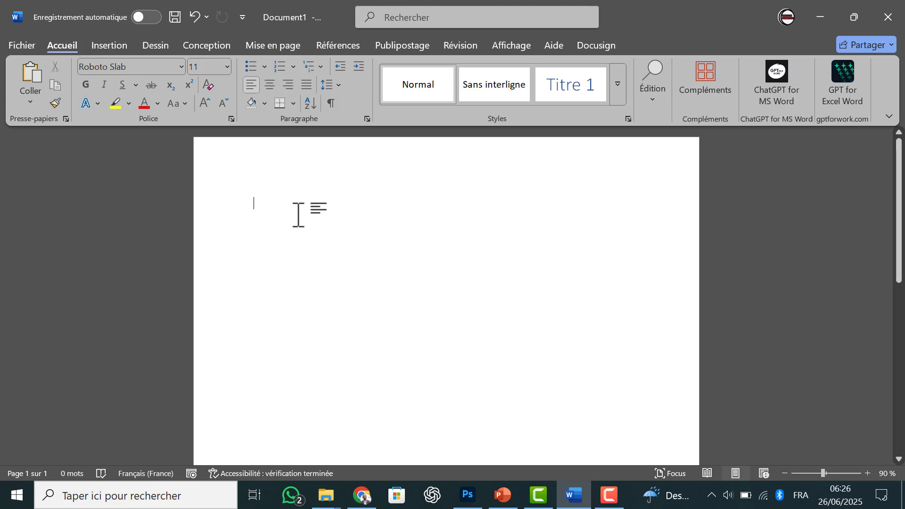
# - Open the add-ins list and browse the popular add-ins
pyautogui.click(709, 82)
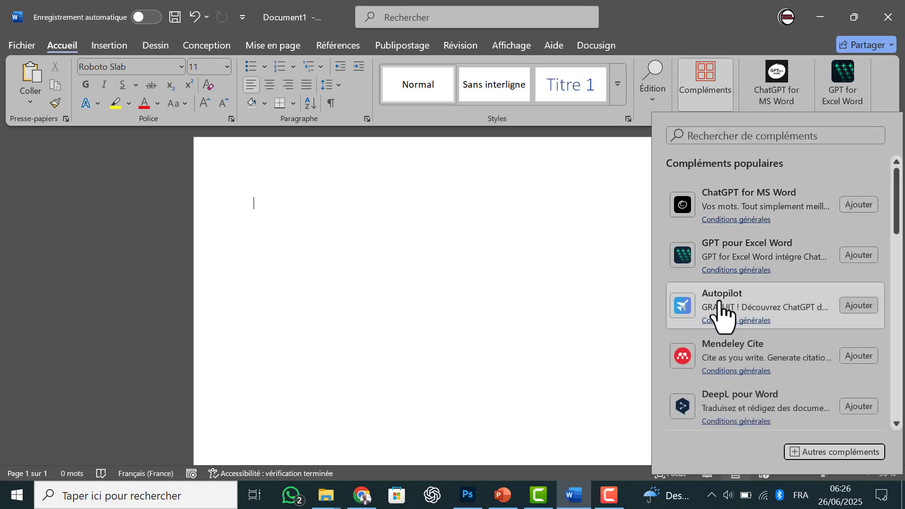
pyautogui.scroll(-3, 721, 316)
pyautogui.scroll(-9, 721, 321)
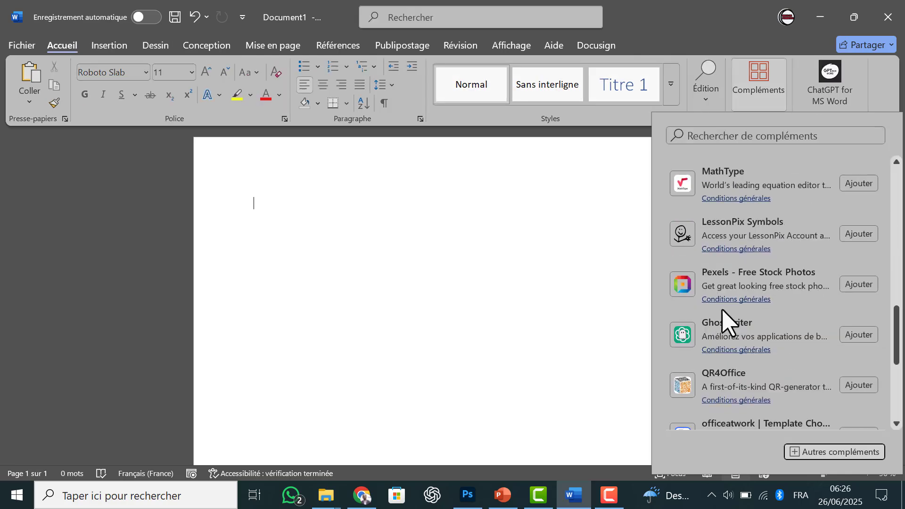
pyautogui.scroll(2, 723, 315)
pyautogui.scroll(8, 723, 306)
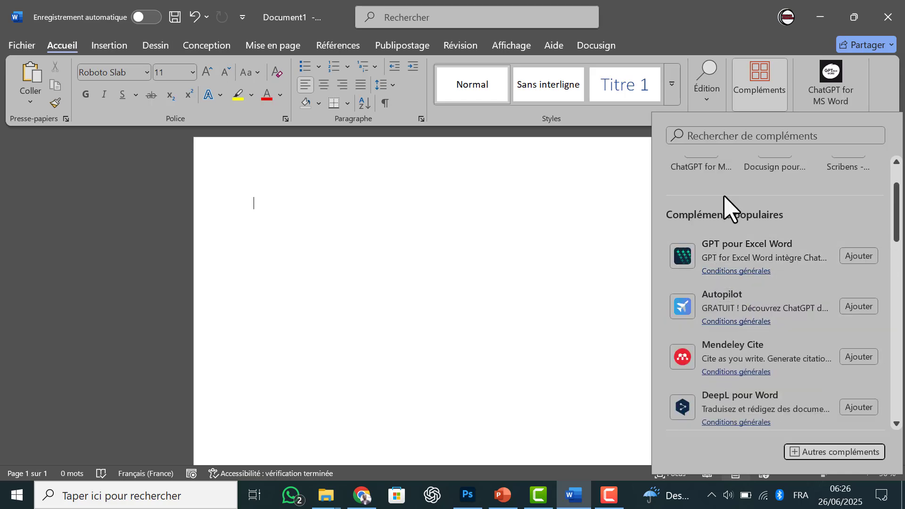
# - Search the add-ins for "chat for word", look through the results and close the list
pyautogui.click(719, 137)
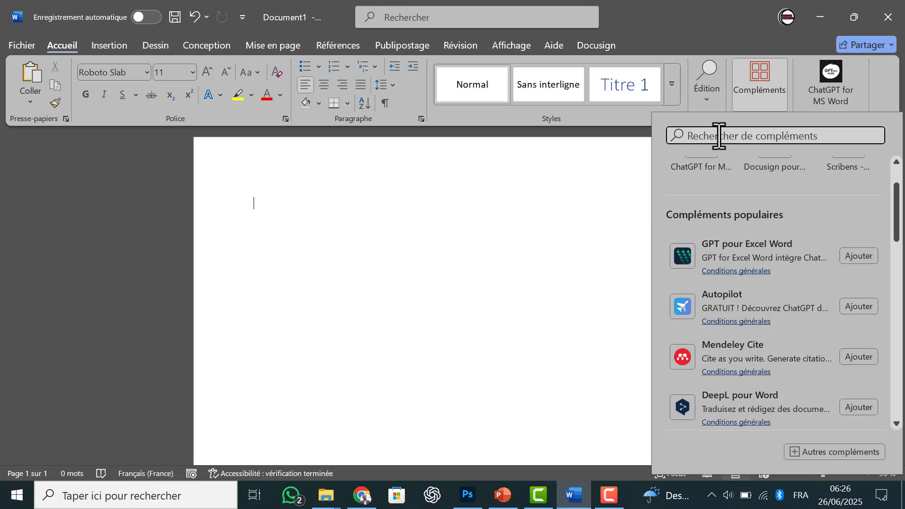
pyautogui.write('ch')
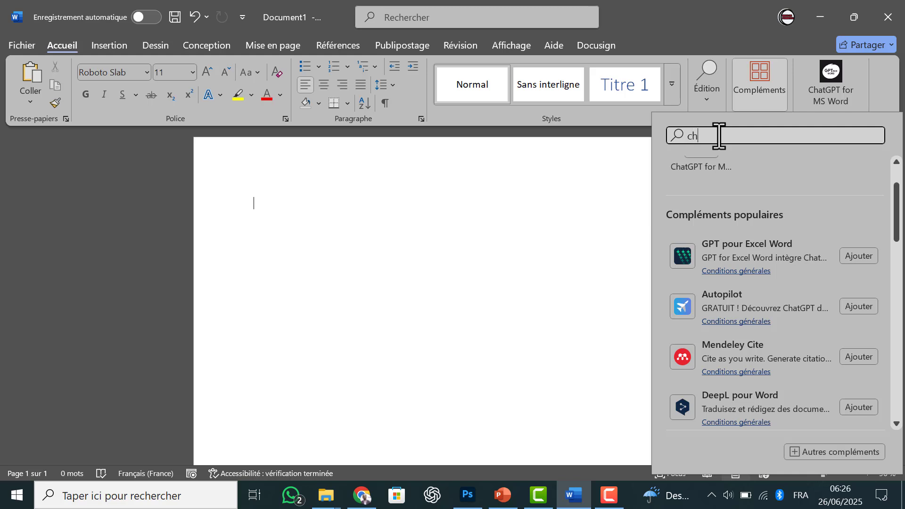
pyautogui.write('at ')
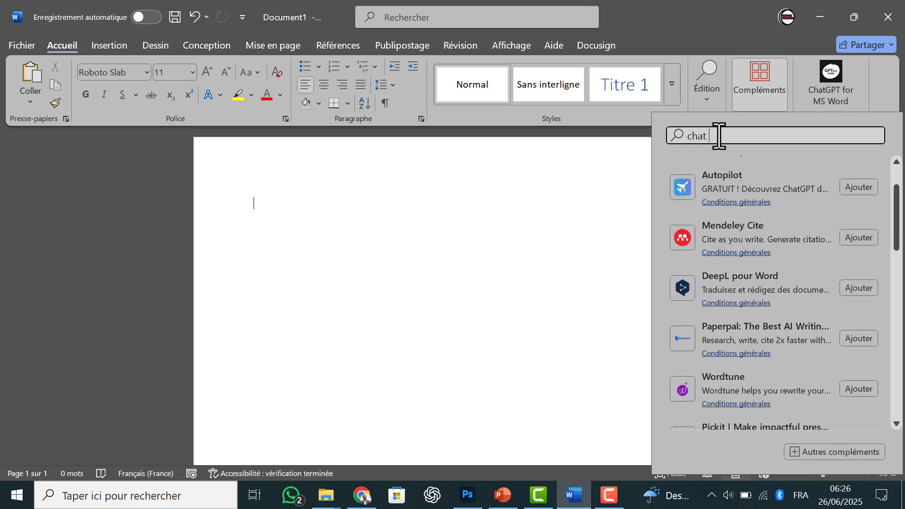
pyautogui.write('for word')
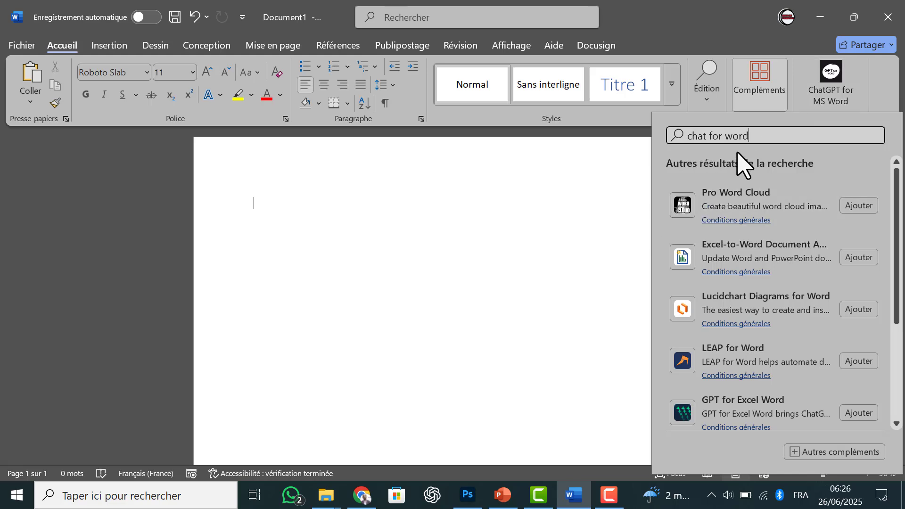
pyautogui.scroll(-3, 900, 228)
pyautogui.moveTo(904, 336); pyautogui.dragTo(904, 353)
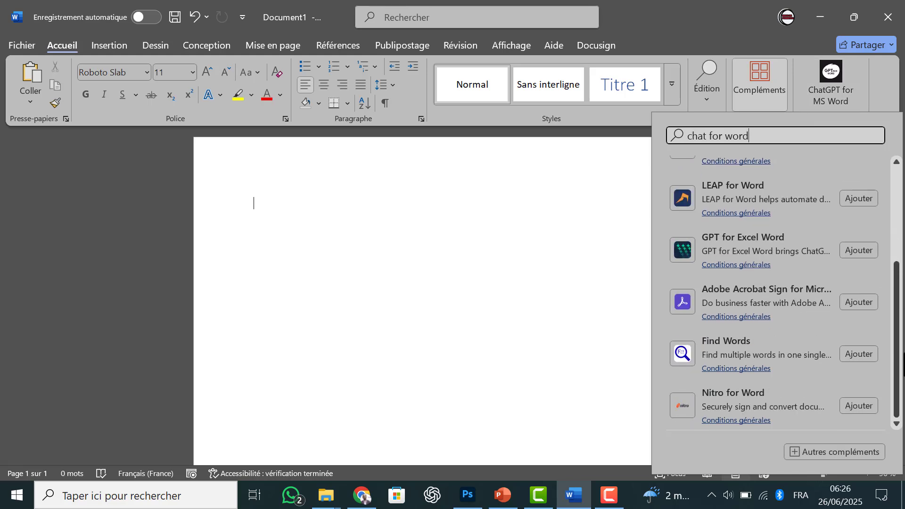
pyautogui.click(904, 353)
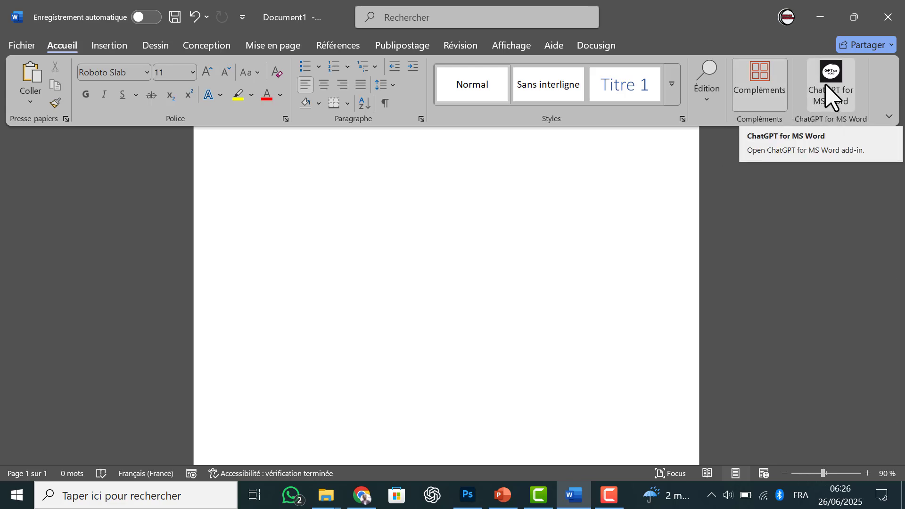
# - Open the ChatGPT for MS Word add-in and enter the request "Préparer un complet sur les microbe"
pyautogui.click(825, 96)
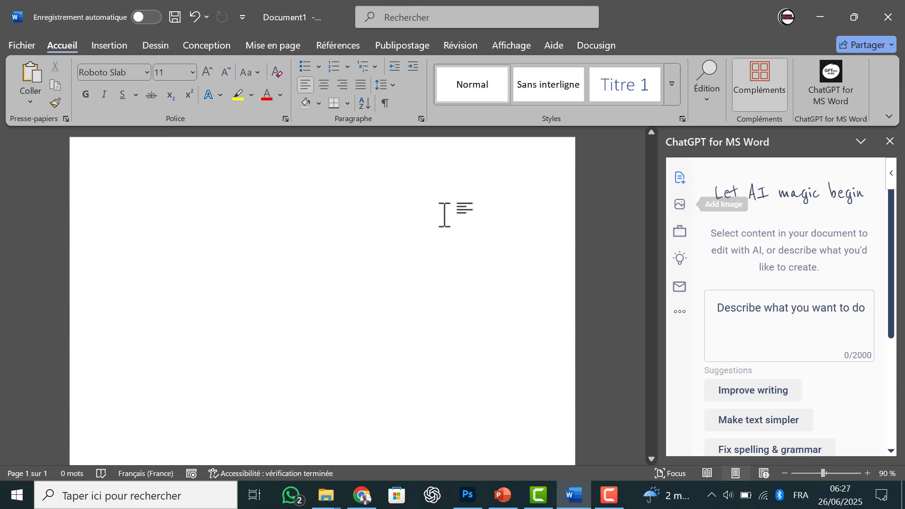
pyautogui.click(778, 337)
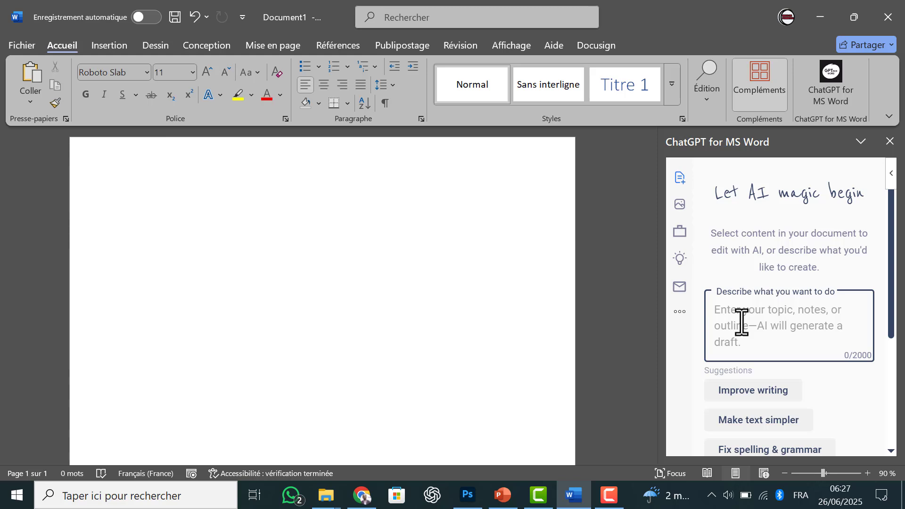
pyautogui.write('Preparer un complet')
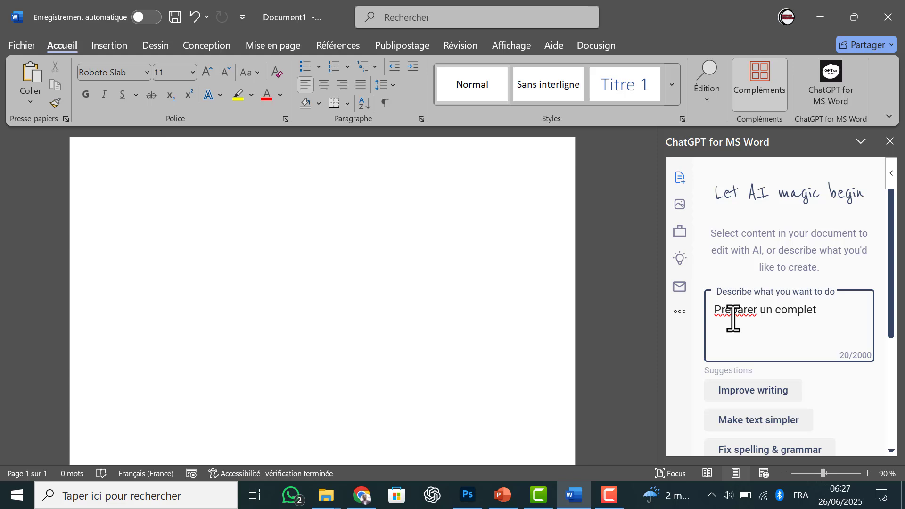
pyautogui.press('BackSpace')
pyautogui.write('é')
pyautogui.doubleClick(819, 317)
# - Generate the text on microbes in the document, keeping Replace selected text on and Advanced Options off
pyautogui.scroll(-4, 814, 333)
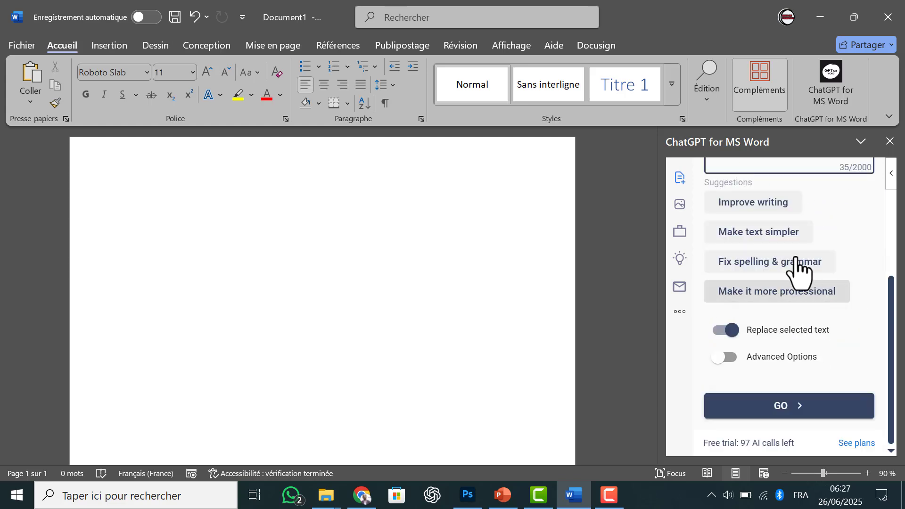
pyautogui.scroll(3, 804, 269)
pyautogui.scroll(-3, 794, 283)
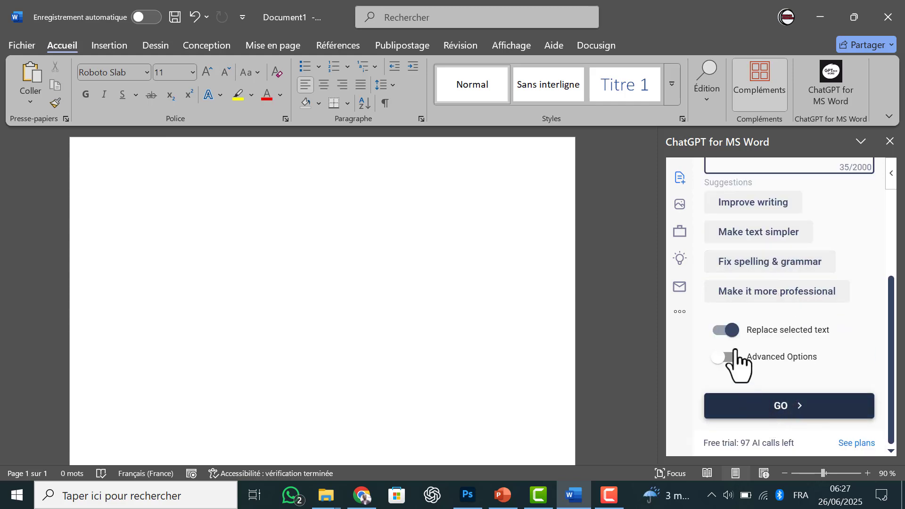
pyautogui.scroll(3, 721, 268)
pyautogui.scroll(-3, 721, 254)
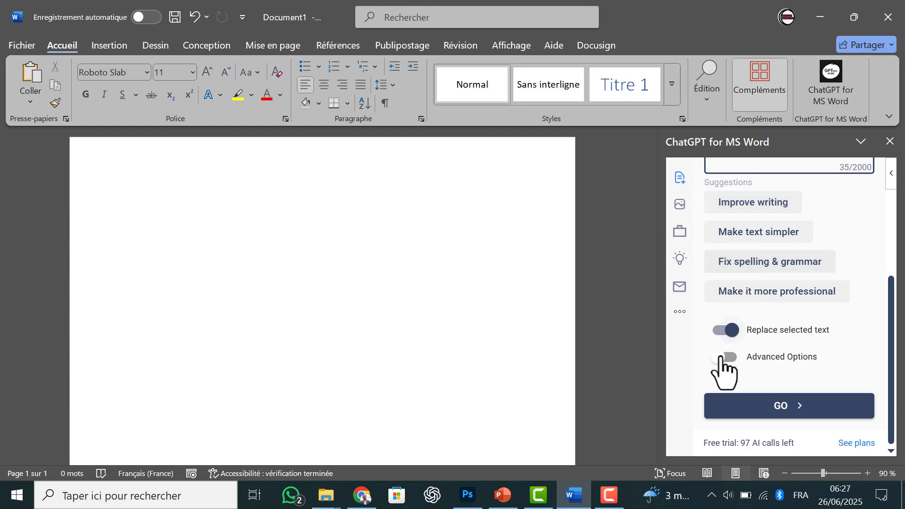
pyautogui.click(761, 412)
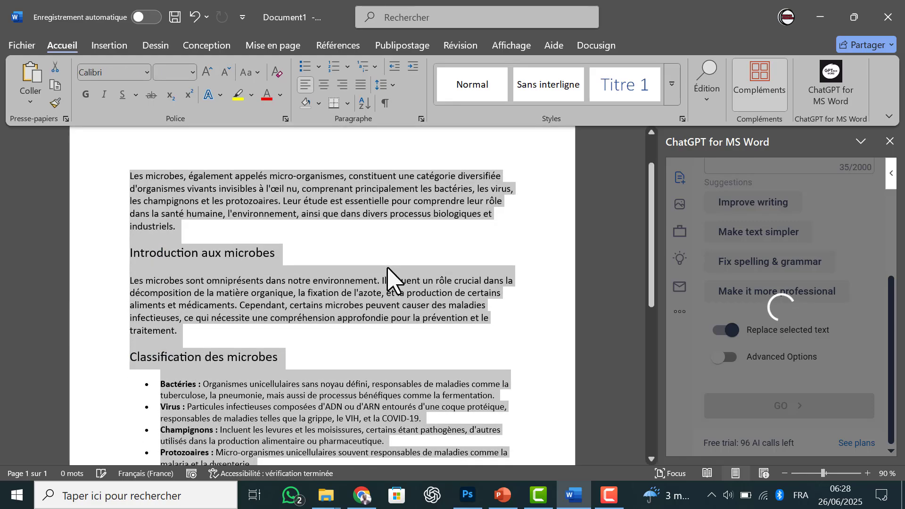
# - Deselect the generated text and read through all its sections, from the introduction to the conclusion
pyautogui.scroll(-3, 387, 268)
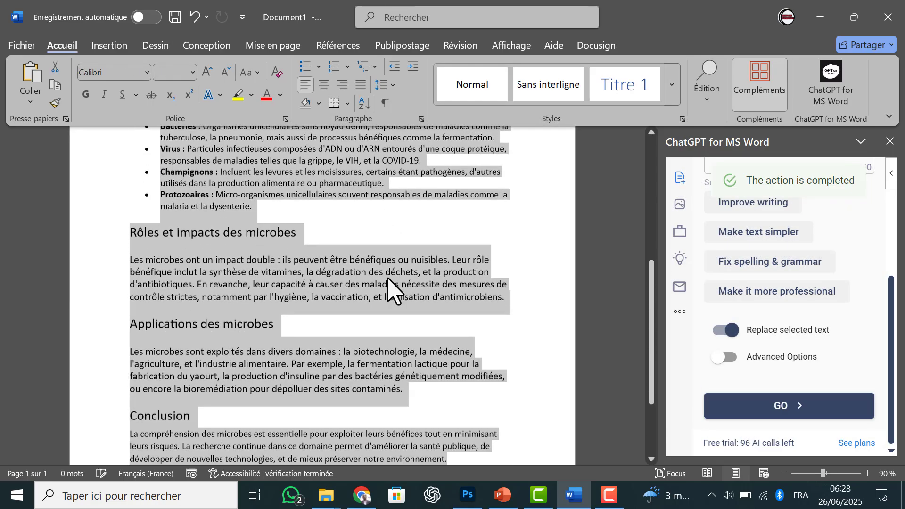
pyautogui.click(386, 315)
pyautogui.scroll(3, 386, 281)
pyautogui.scroll(5, 384, 278)
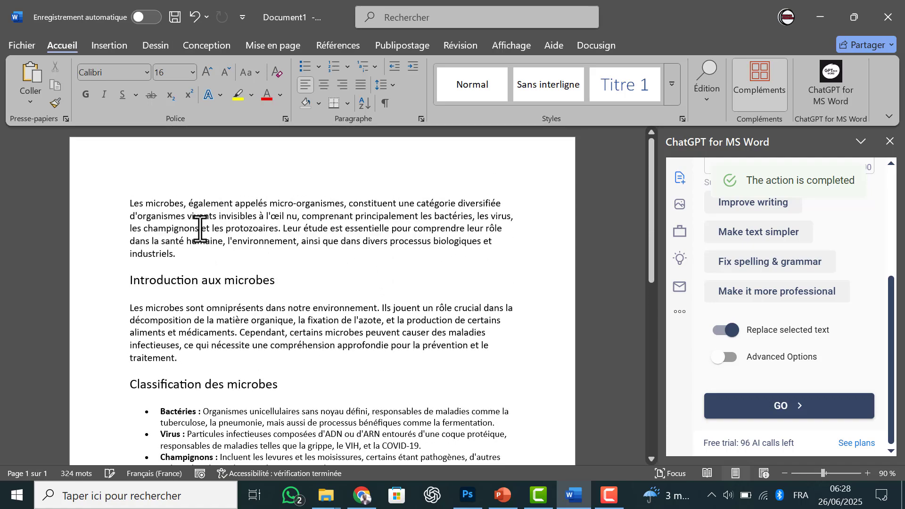
pyautogui.scroll(-6, 202, 231)
pyautogui.scroll(-1, 203, 232)
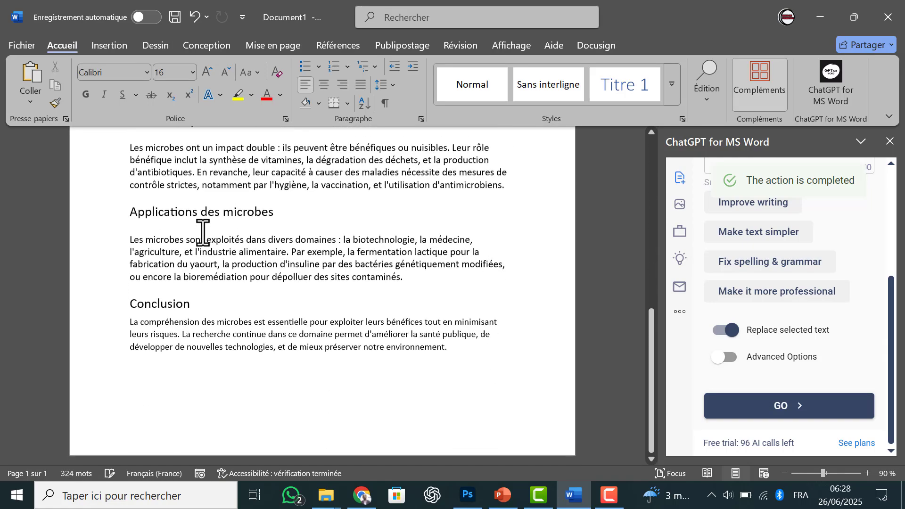
pyautogui.scroll(6, 203, 232)
pyautogui.scroll(2, 203, 232)
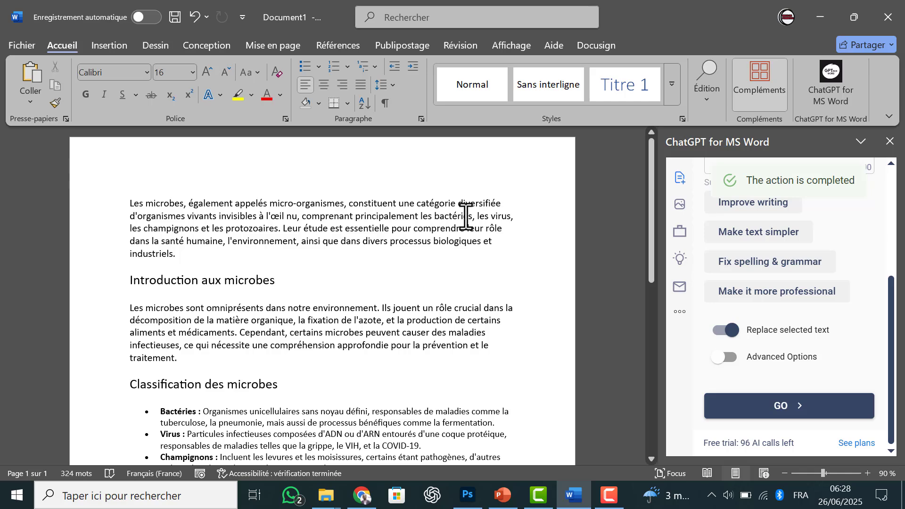
pyautogui.scroll(-1, 203, 252)
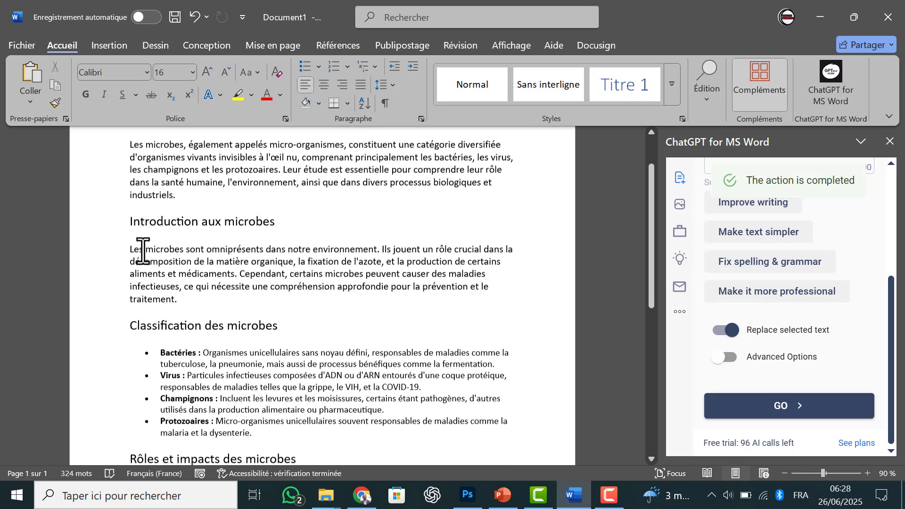
pyautogui.scroll(-1, 235, 273)
pyautogui.scroll(-2, 212, 301)
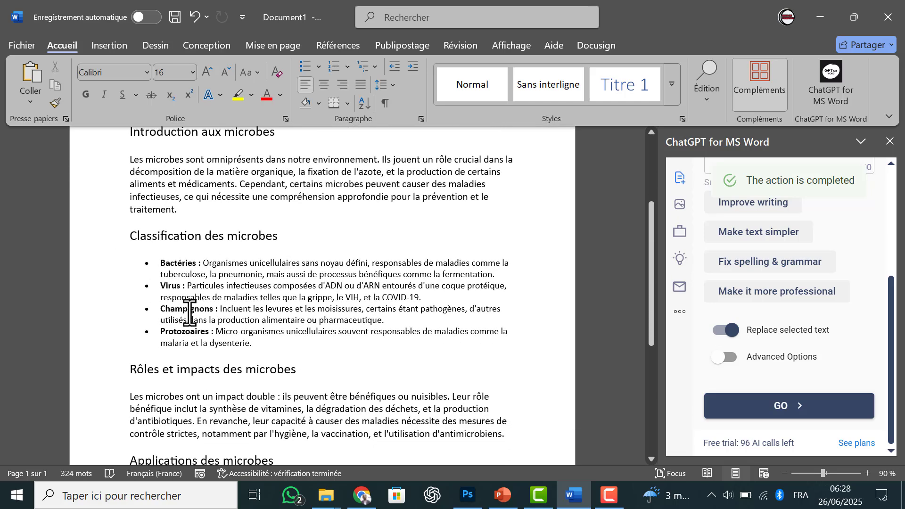
pyautogui.scroll(-2, 305, 313)
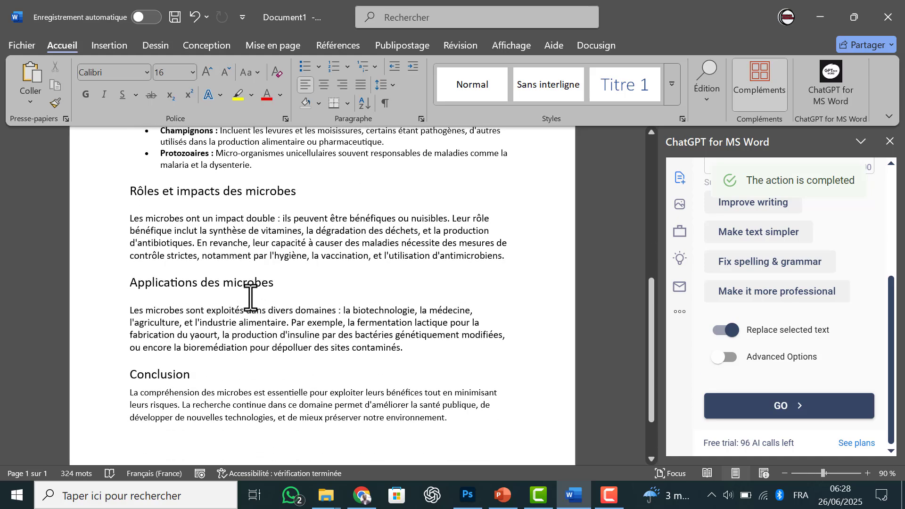
pyautogui.scroll(-1, 207, 363)
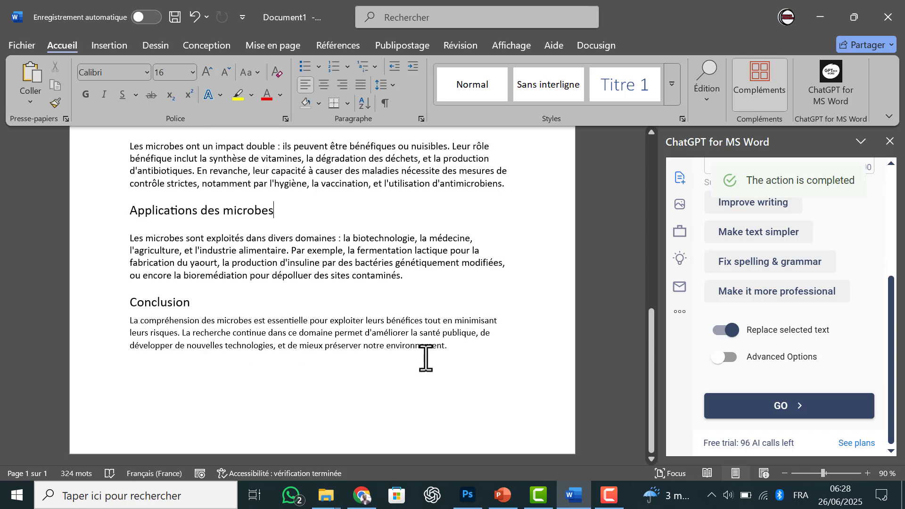
# - Add blank lines after the last sentence of the conclusion
pyautogui.click(447, 346)
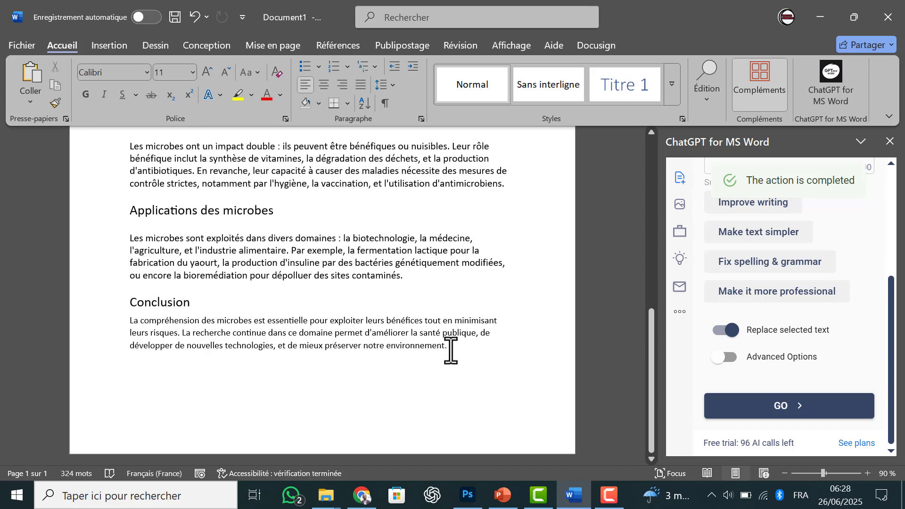
pyautogui.press('Return')
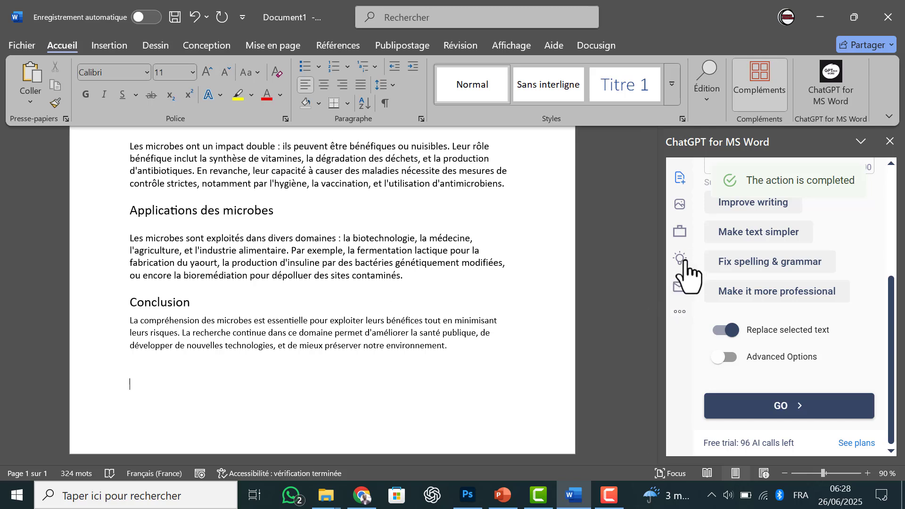
pyautogui.scroll(4, 735, 274)
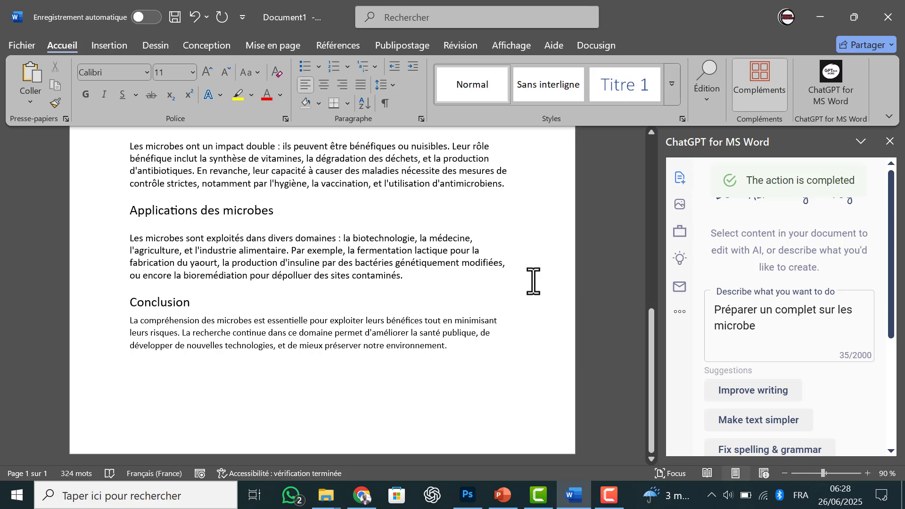
# - Open the add-in's image generator and enter the AI image prompt "insère une image de microbes"
pyautogui.click(679, 207)
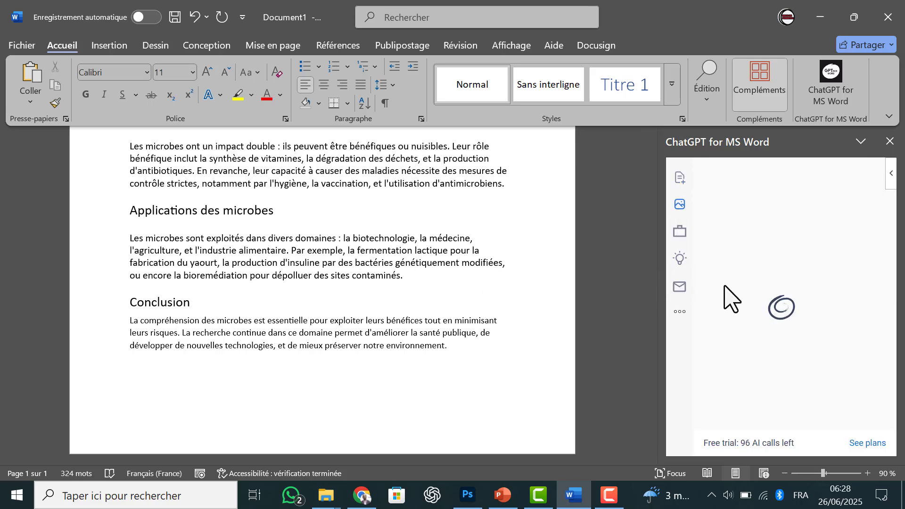
pyautogui.click(748, 336)
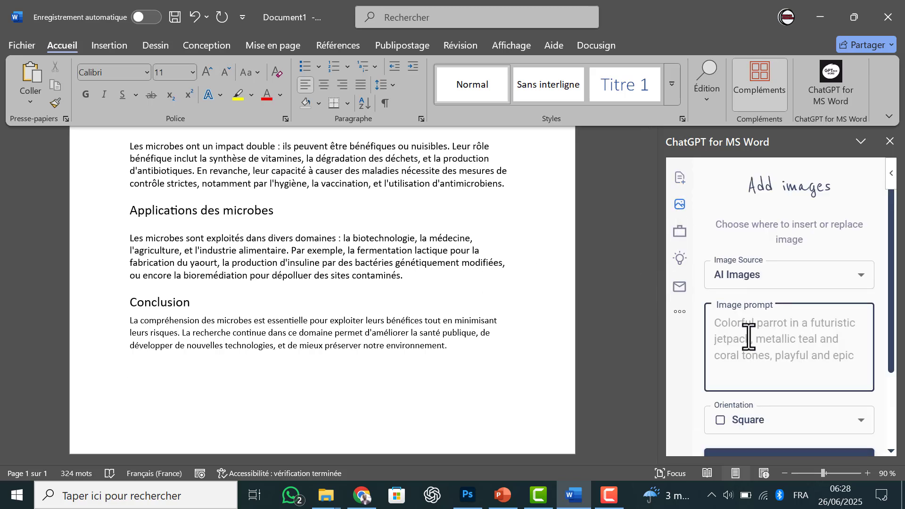
pyautogui.write('insere')
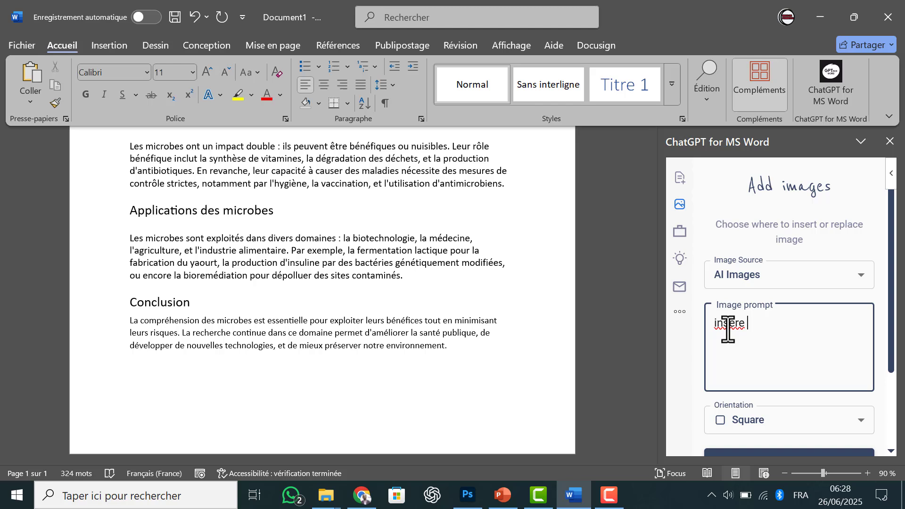
pyautogui.doubleClick(730, 324)
pyautogui.rightClick(730, 325)
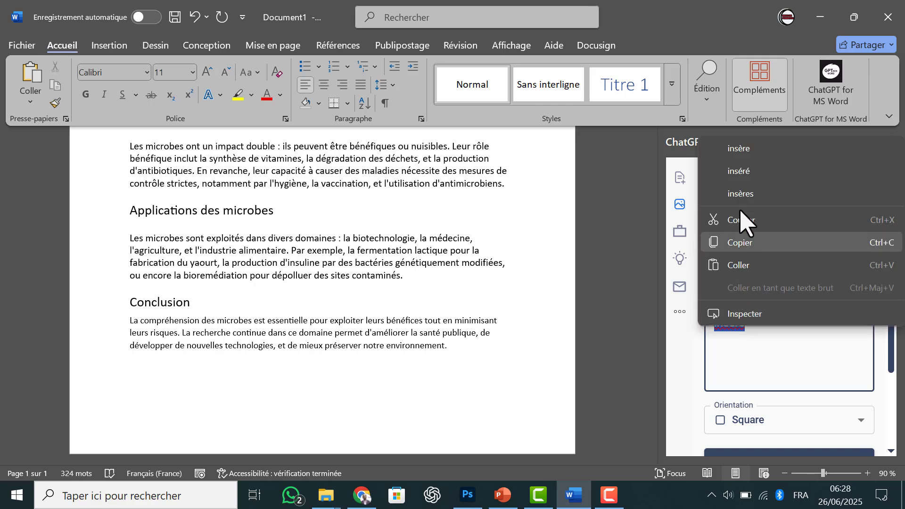
pyautogui.click(753, 337)
pyautogui.click(732, 325)
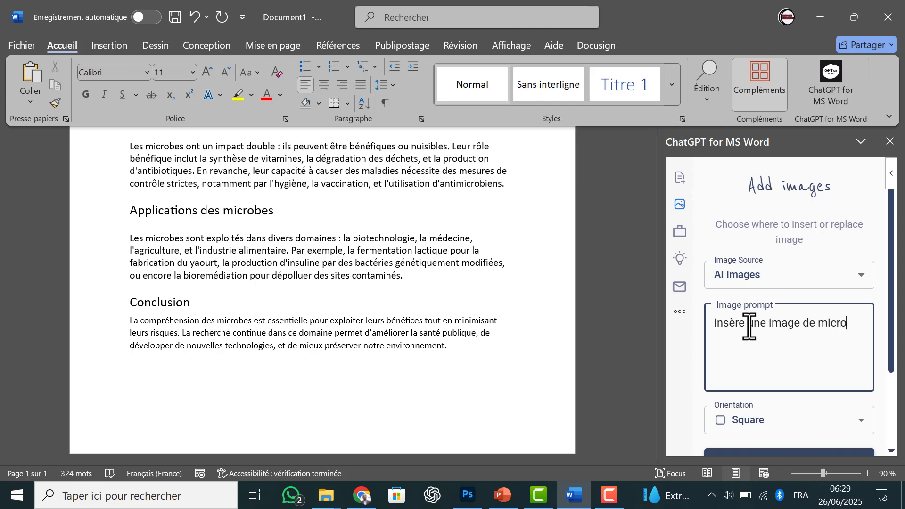
# - Generate square AI images of microbes and insert both results below the conclusion
pyautogui.scroll(-2, 748, 328)
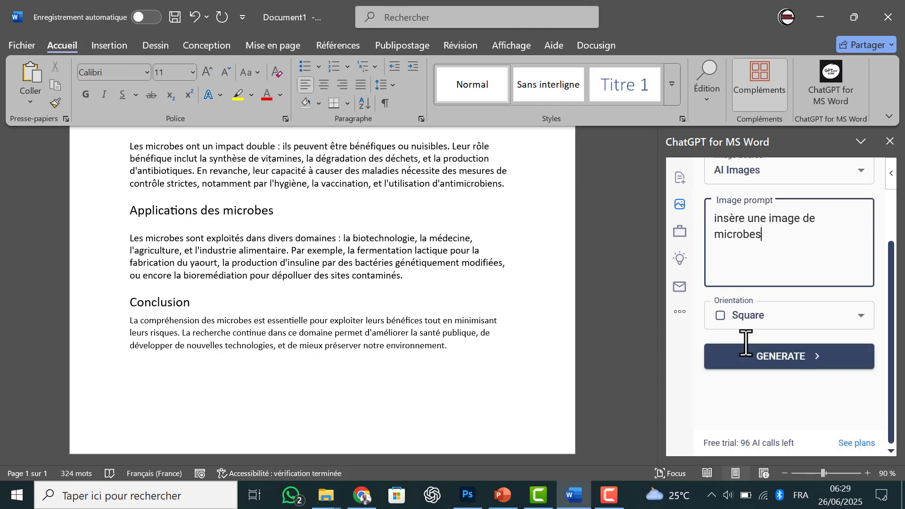
pyautogui.click(767, 358)
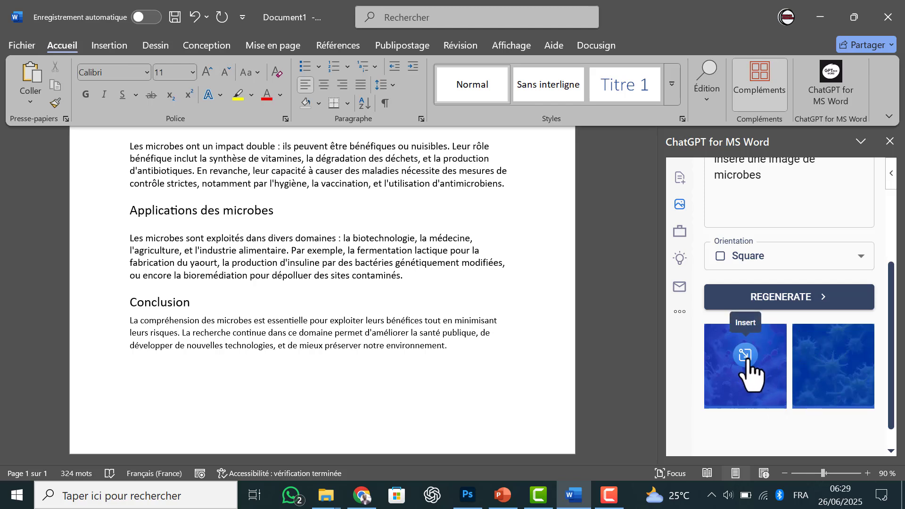
pyautogui.click(747, 358)
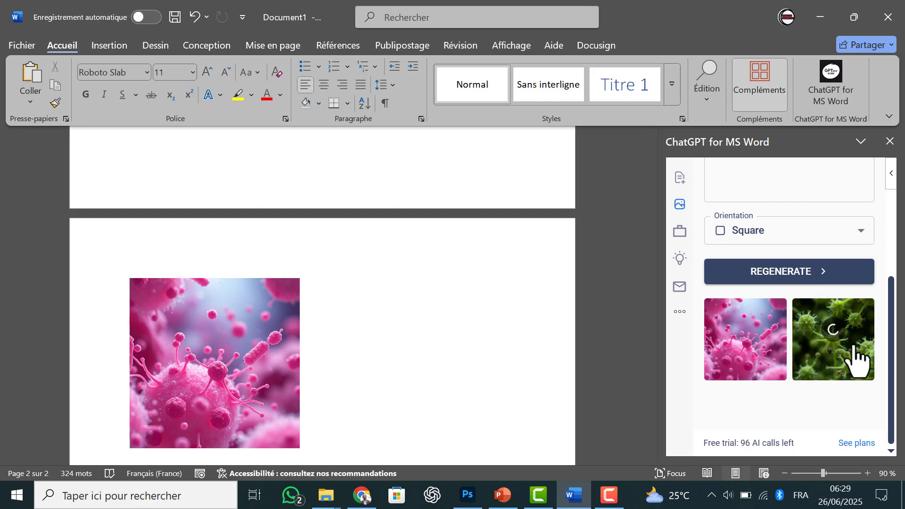
pyautogui.scroll(-1, 455, 363)
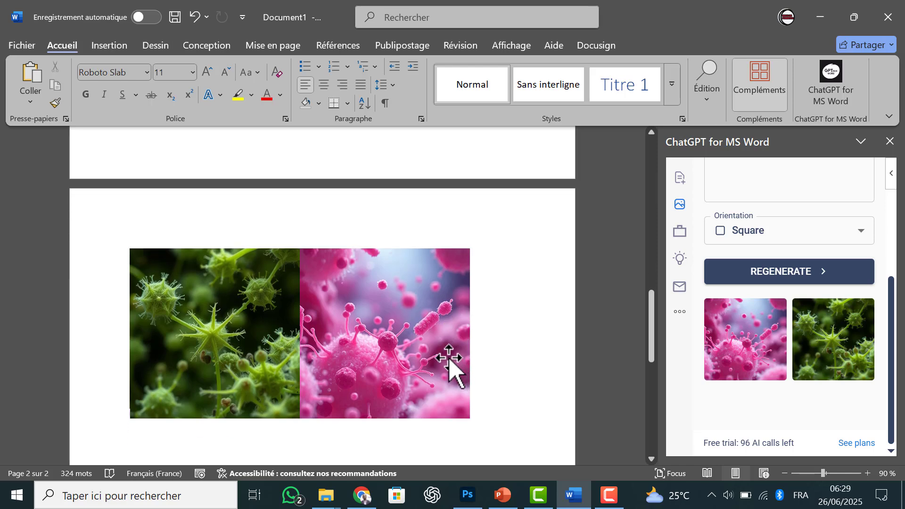
pyautogui.scroll(-1, 449, 358)
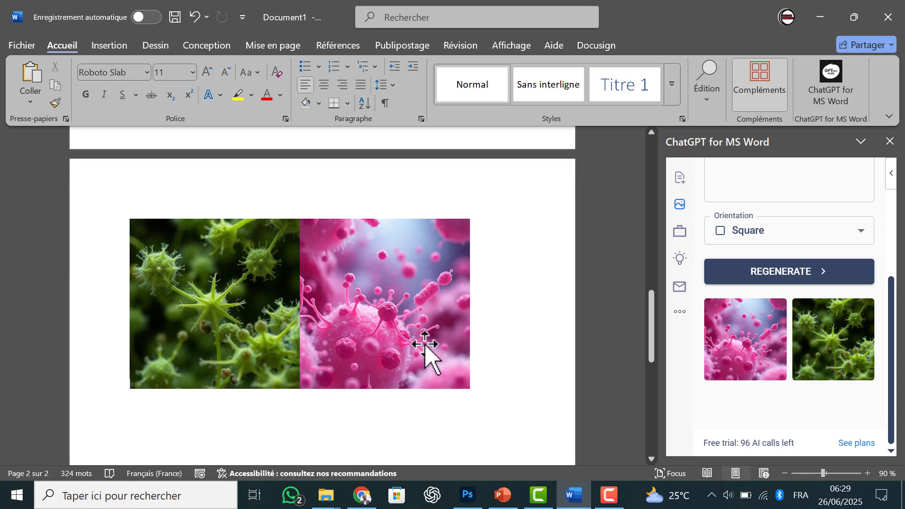
# - Go back to the image prompt and select its text for editing
pyautogui.scroll(2, 857, 377)
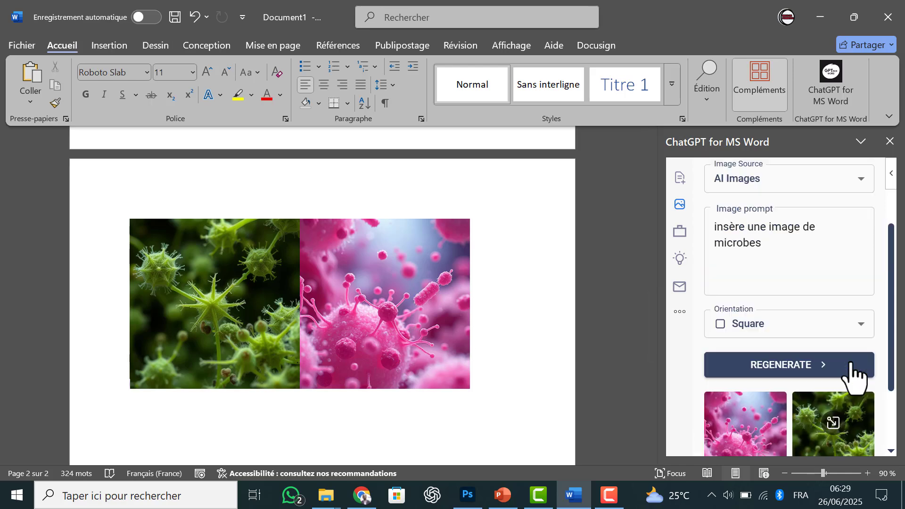
pyautogui.scroll(2, 850, 364)
pyautogui.scroll(-1, 850, 365)
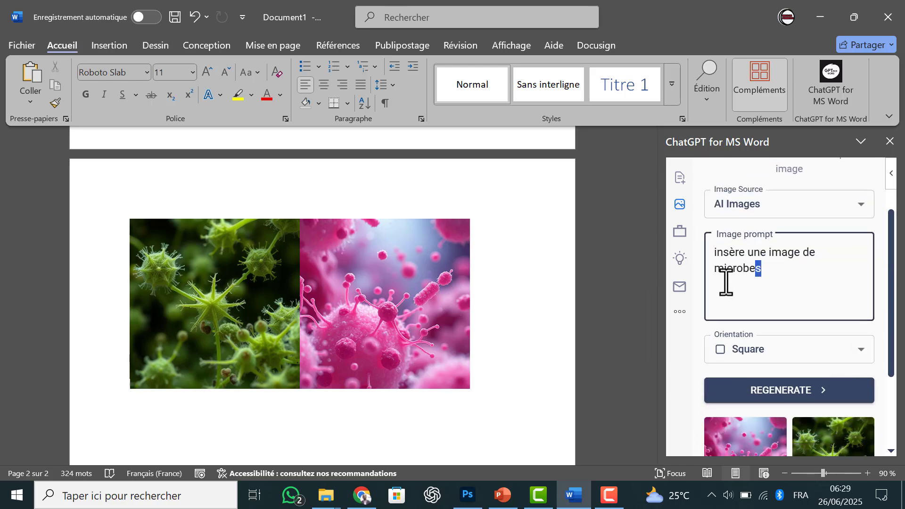